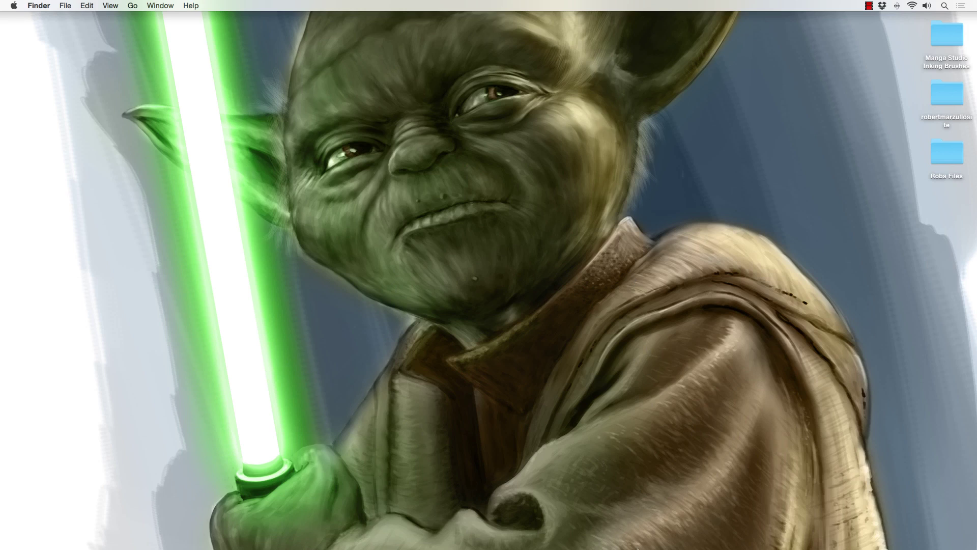
Step: Park the Navigator panel in the lower-right corner, check the File menu, and return to Manga Studio
{"action": "left_click", "coordinate": [593, 535]}
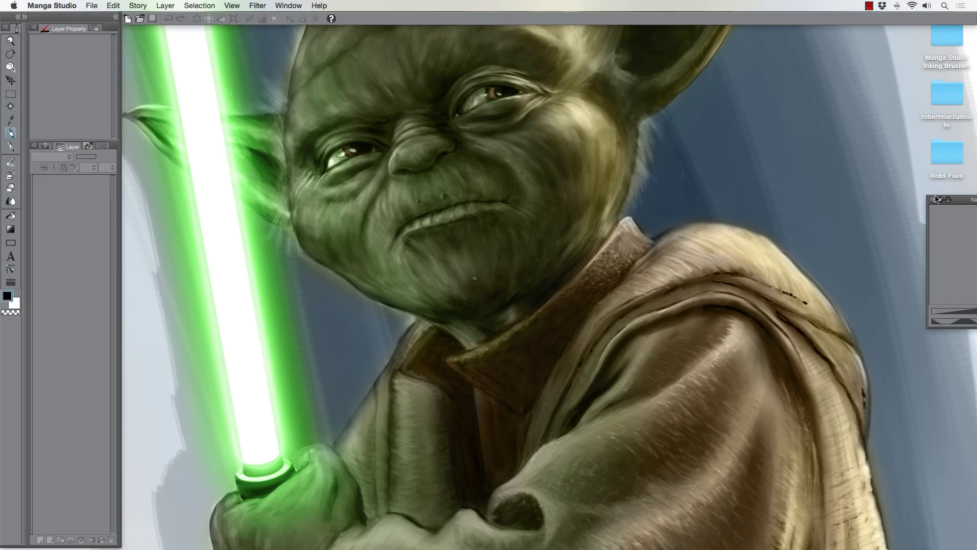
{"action": "left_click_drag", "start_coordinate": [966, 202], "coordinate": [889, 422]}
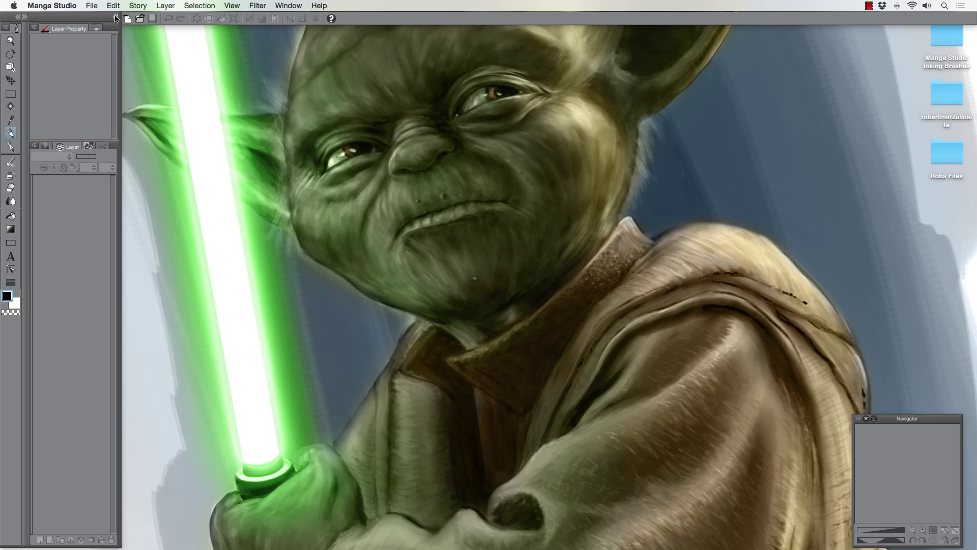
{"action": "left_click", "coordinate": [92, 6]}
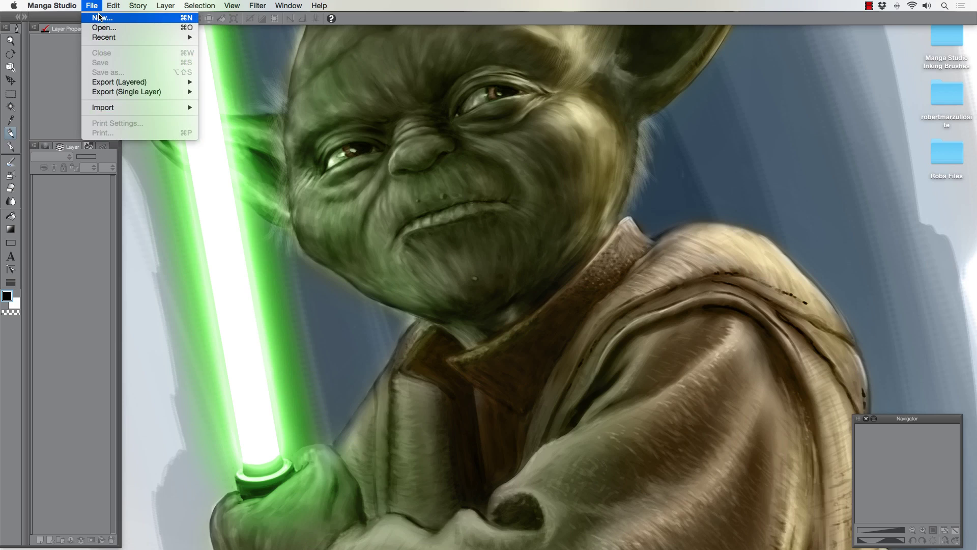
{"action": "left_click", "coordinate": [285, 95]}
{"action": "mouse_move", "coordinate": [631, 540]}
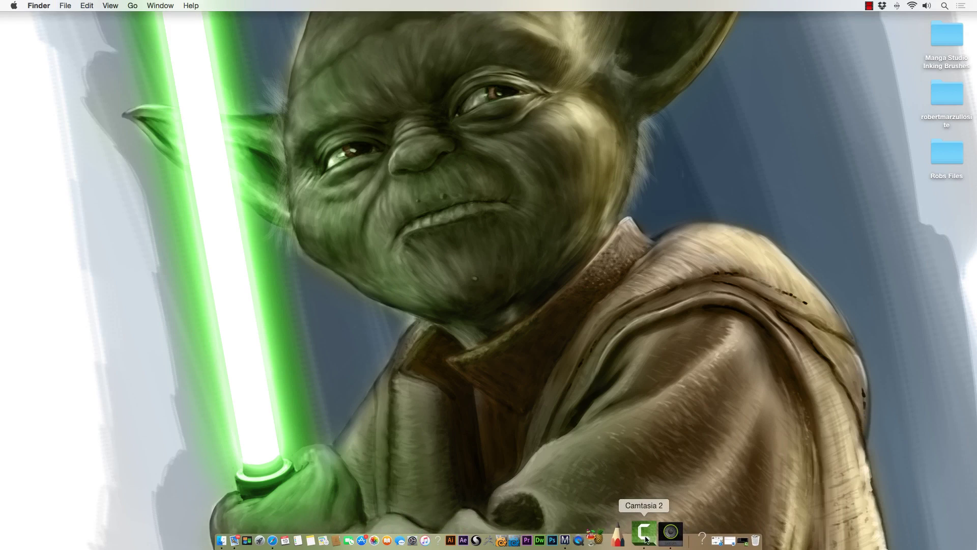
{"action": "left_click", "coordinate": [591, 533]}
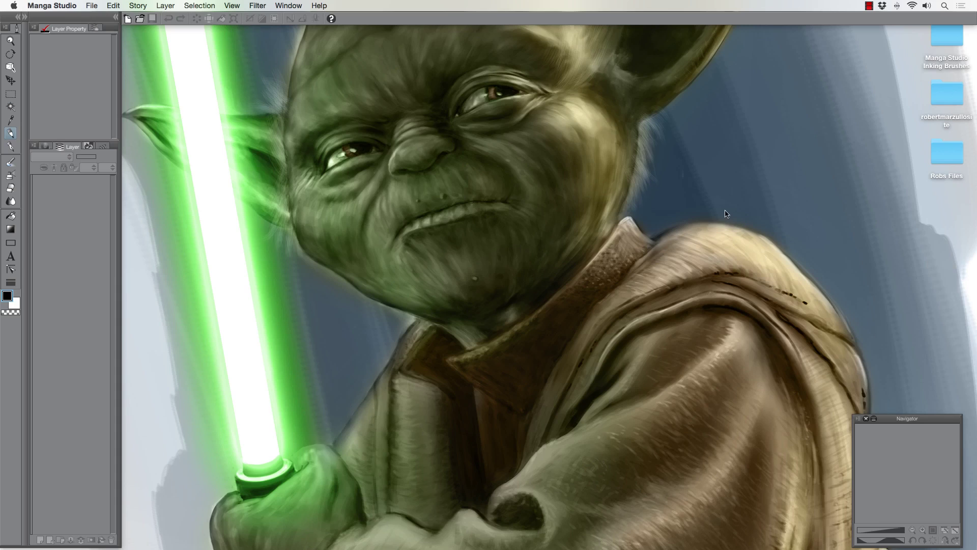
Step: Open the Manga Studio Inking Brushes folder, nudge its window, and show Manga Studio's Sub Tool [Pen] list
{"action": "double_click", "coordinate": [942, 41]}
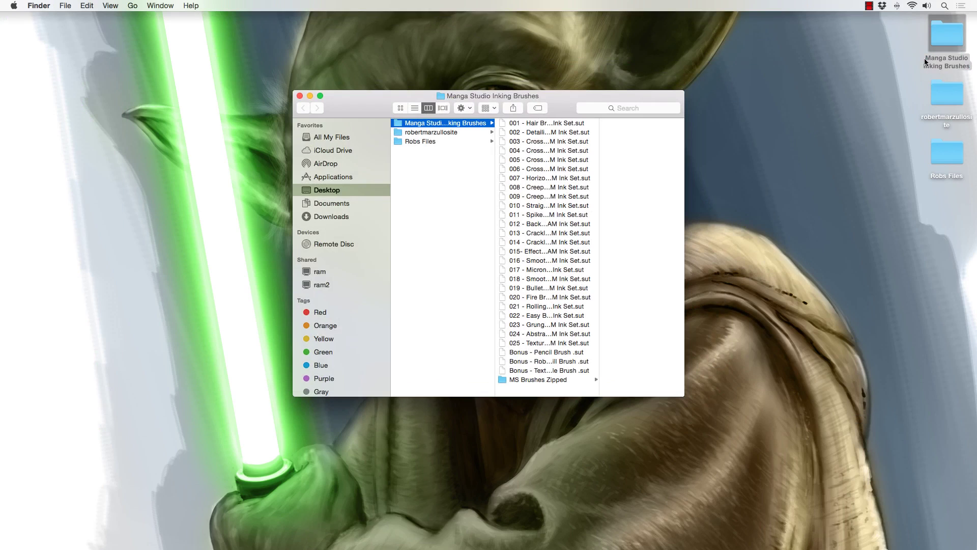
{"action": "left_click_drag", "start_coordinate": [558, 97], "coordinate": [576, 97]}
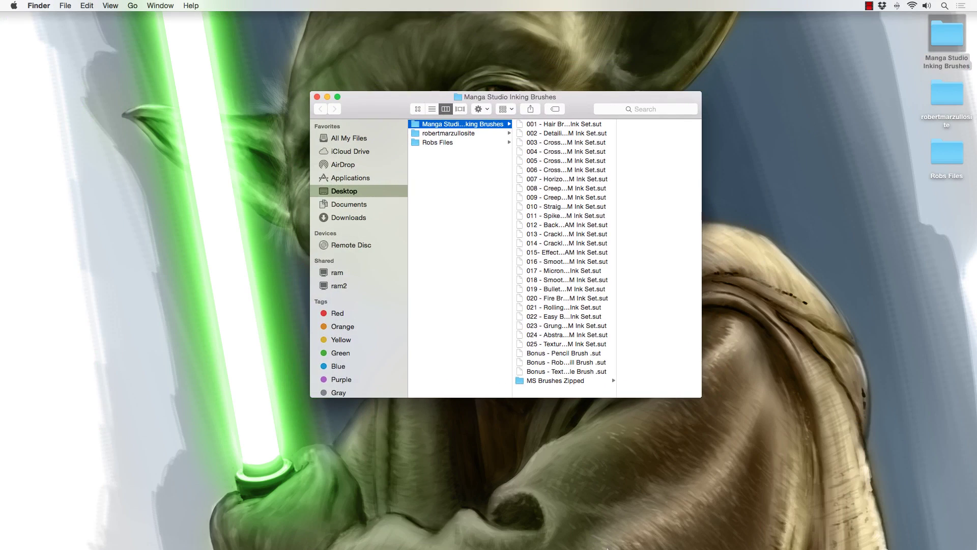
{"action": "left_click", "coordinate": [598, 534]}
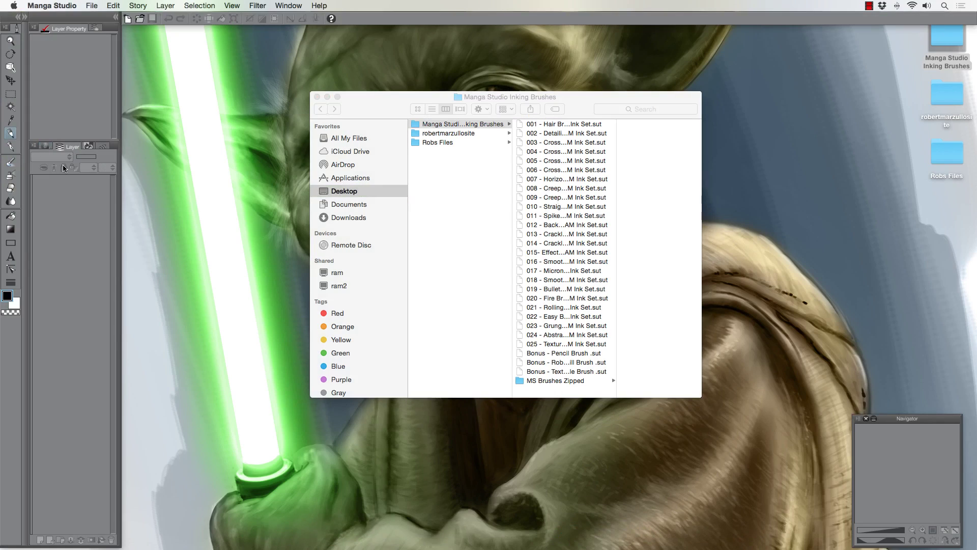
{"action": "left_click", "coordinate": [12, 146]}
{"action": "left_click", "coordinate": [24, 17]}
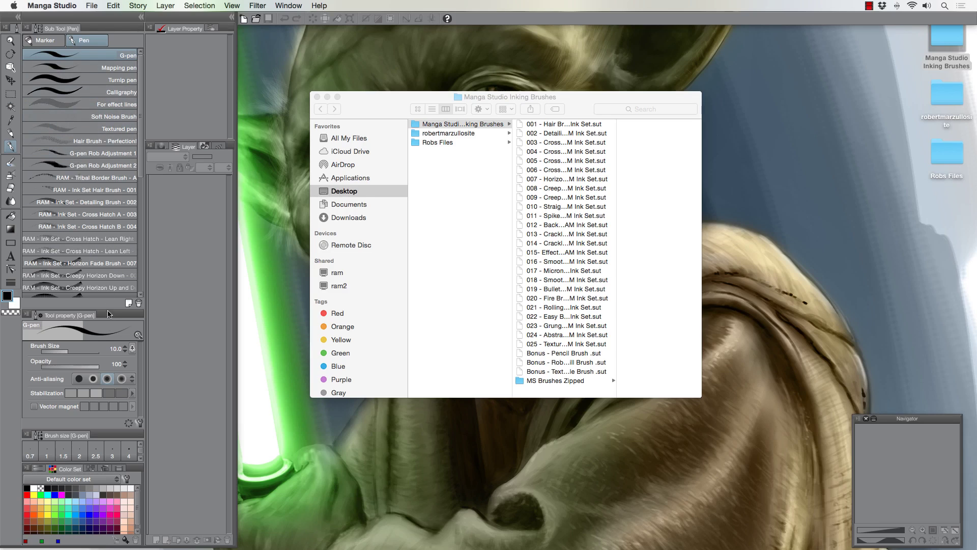
Step: Lower the Tool property splitter and widen the Sub Tool [Pen] panel into two columns of RAM brushes
{"action": "left_click_drag", "start_coordinate": [109, 310], "coordinate": [106, 388]}
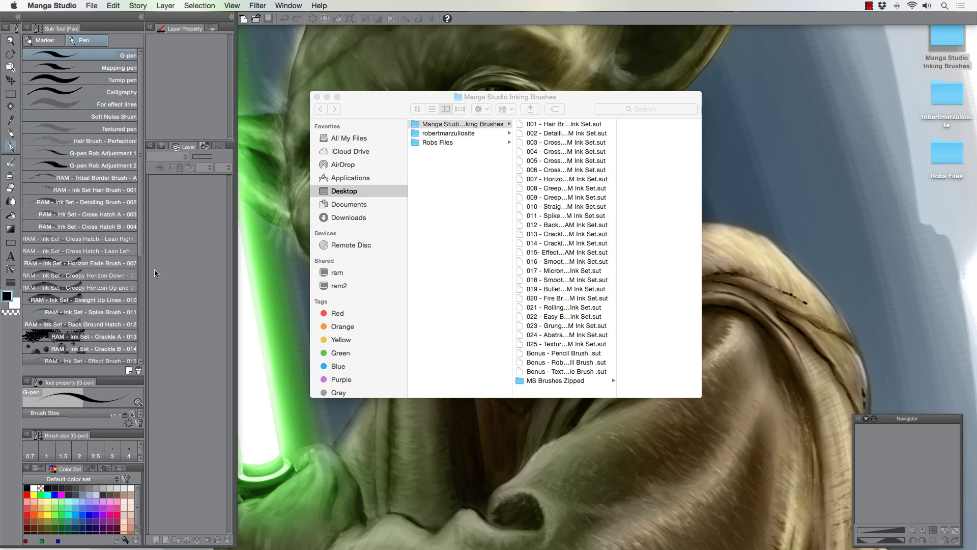
{"action": "left_click_drag", "start_coordinate": [147, 270], "coordinate": [189, 273]}
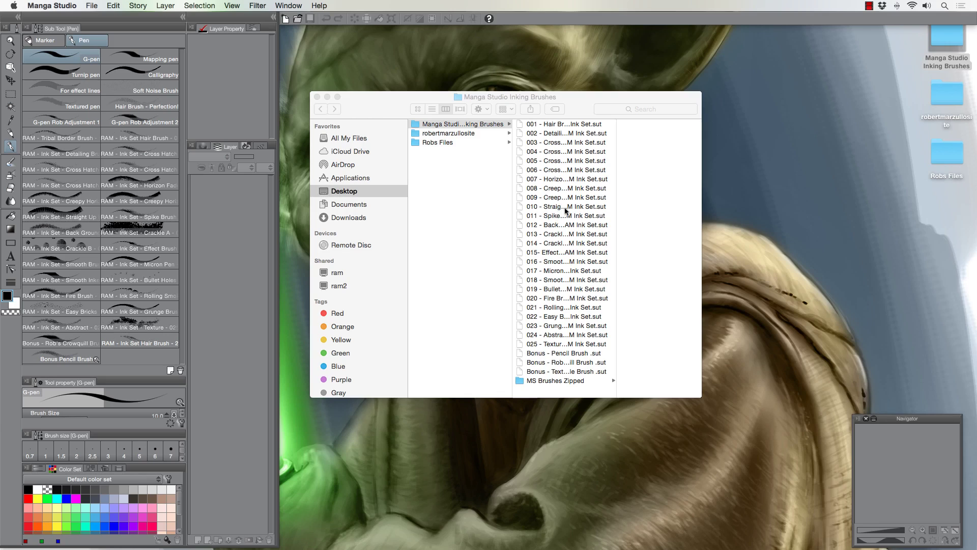
{"action": "scroll", "coordinate": [560, 133], "scroll_direction": "down", "scroll_amount": 1}
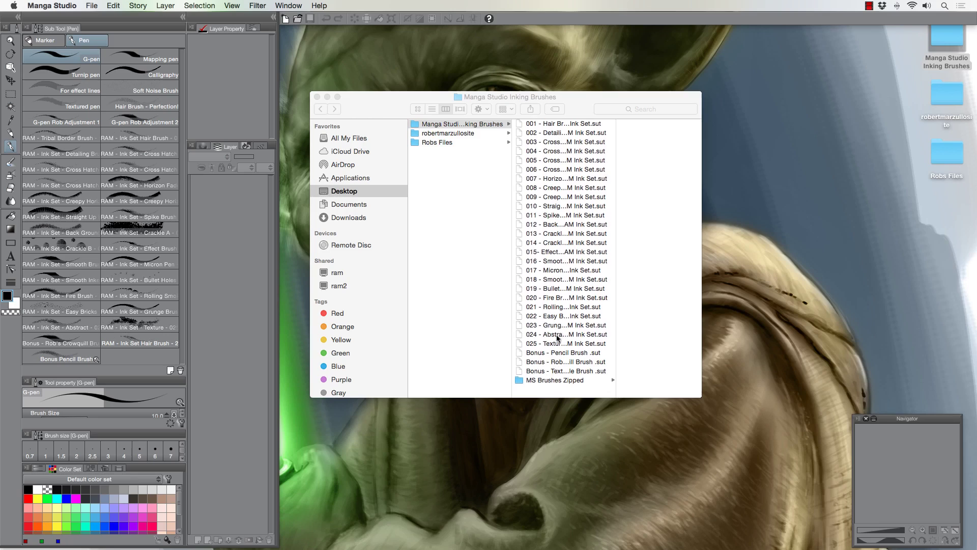
{"action": "scroll", "coordinate": [548, 371], "scroll_direction": "down", "scroll_amount": 1}
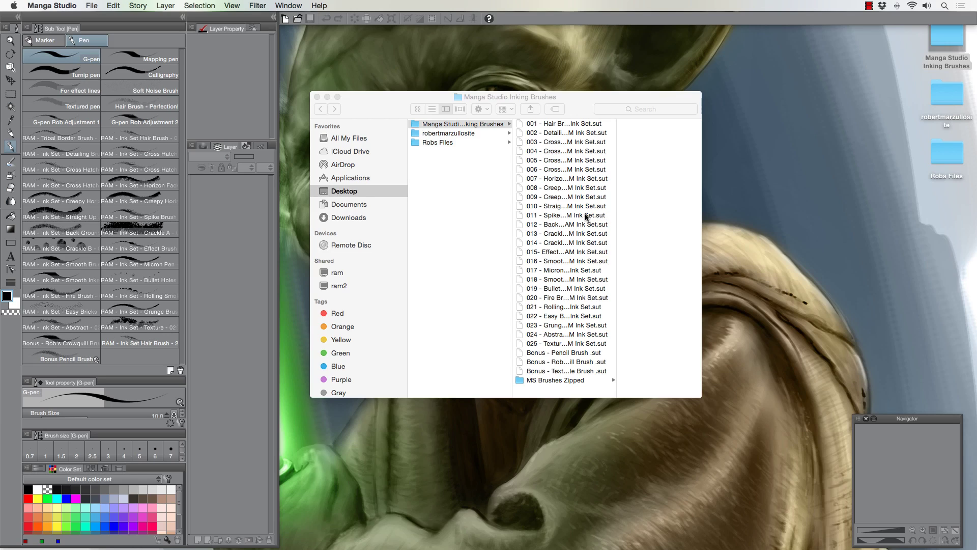
Step: Drag the 012 Back Ground Hatch .sut file from Finder into the Sub Tool [Pen] palette
{"action": "key", "text": "super+Tab"}
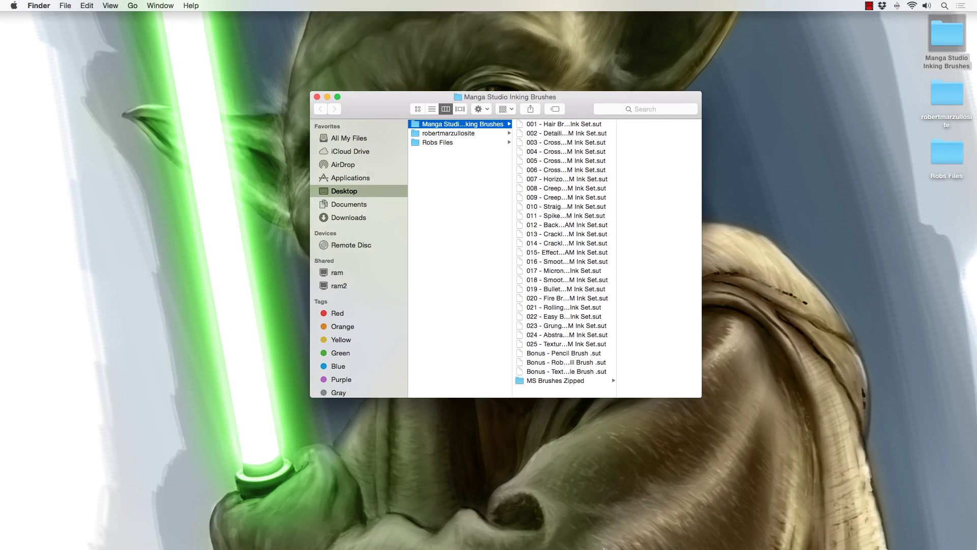
{"action": "left_click", "coordinate": [589, 535]}
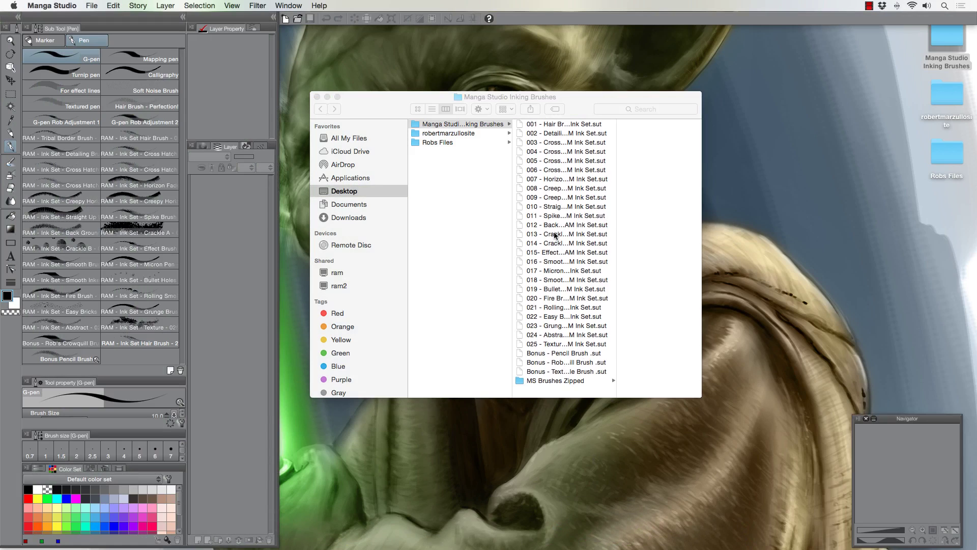
{"action": "mouse_move", "coordinate": [555, 225]}
{"action": "left_mouse_down"}
{"action": "mouse_move", "coordinate": [351, 258]}
{"action": "mouse_move", "coordinate": [139, 359]}
{"action": "left_mouse_up"}
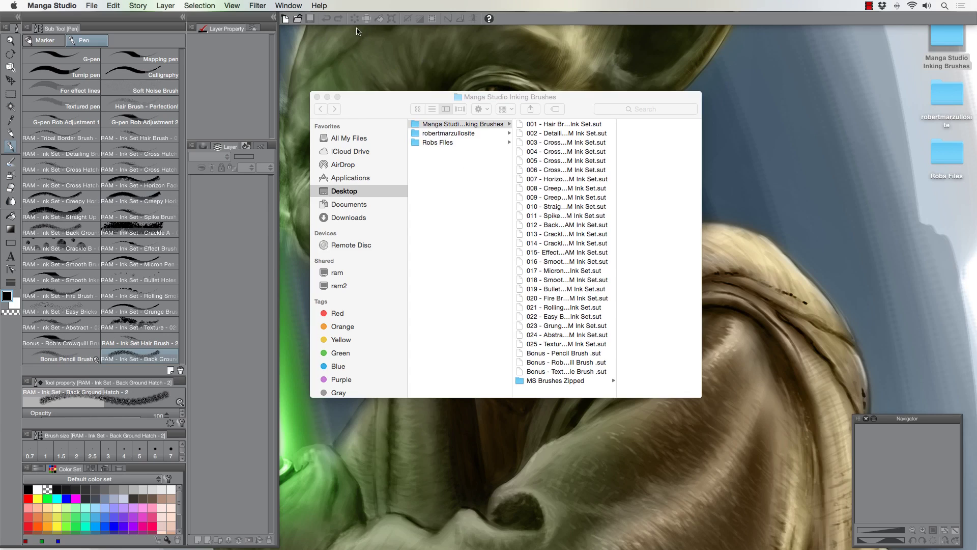
Step: Create a new 11 × 8.5 in canvas at 600 dpi
{"action": "left_click", "coordinate": [90, 6]}
{"action": "left_click", "coordinate": [101, 18]}
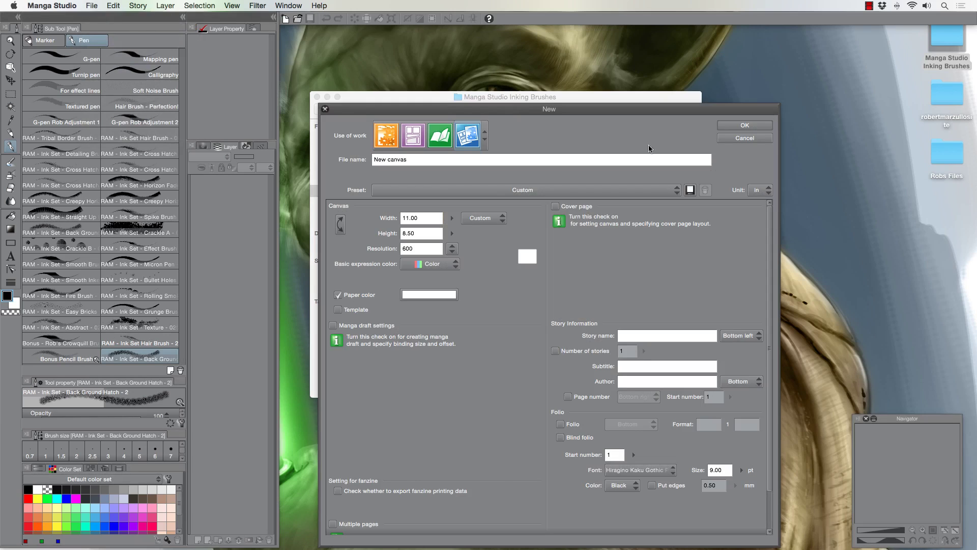
{"action": "left_click", "coordinate": [739, 127]}
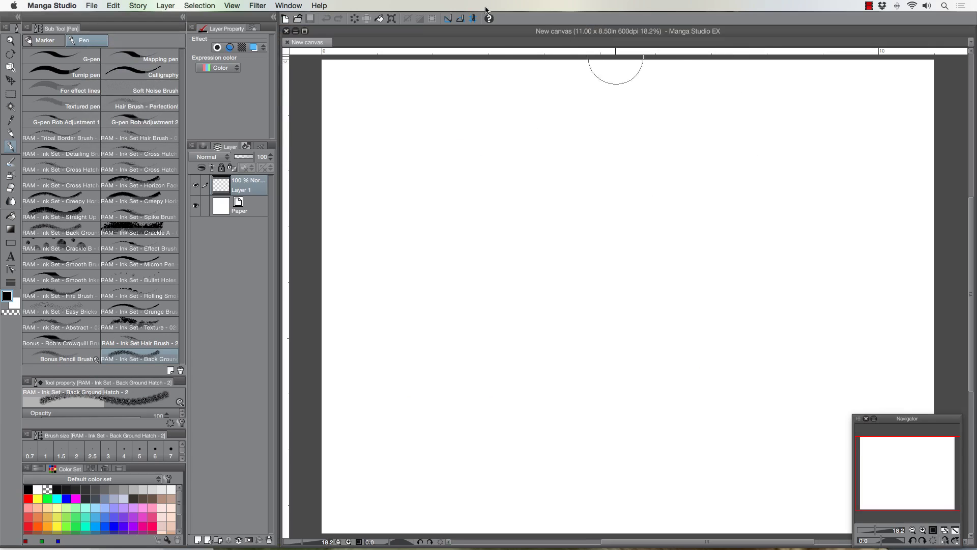
Step: Minimize the canvas window, shift the brushes folder window, and close the canvas window
{"action": "left_click", "coordinate": [304, 31]}
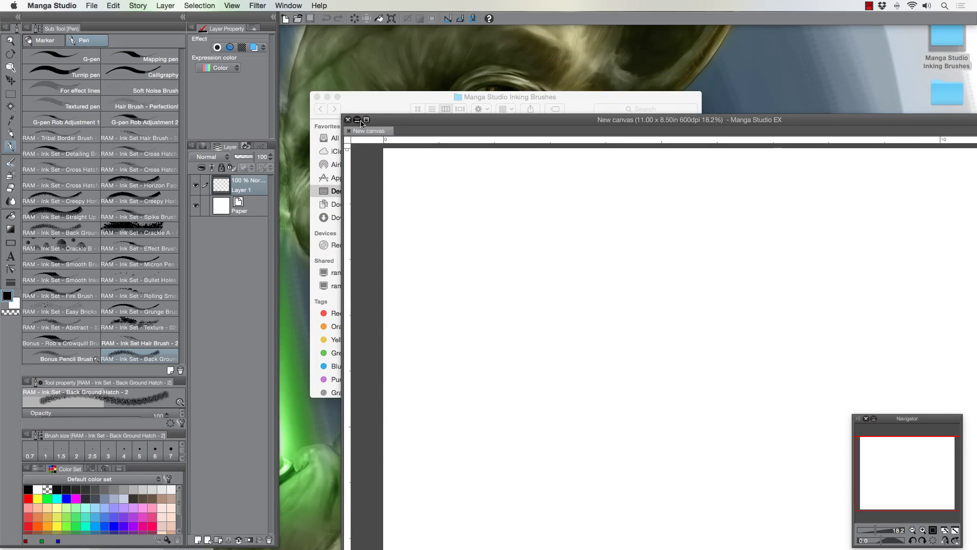
{"action": "left_click", "coordinate": [357, 120]}
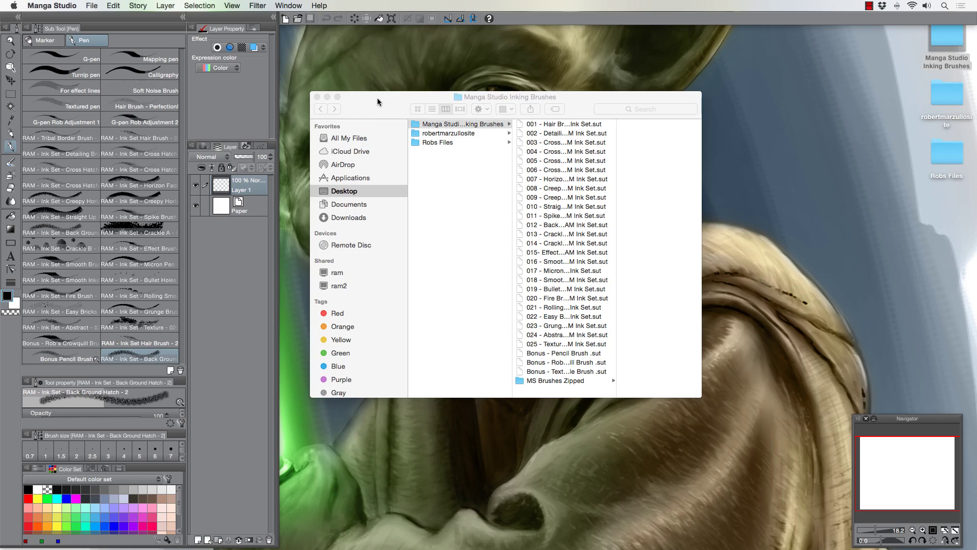
{"action": "left_click_drag", "start_coordinate": [378, 98], "coordinate": [398, 87]}
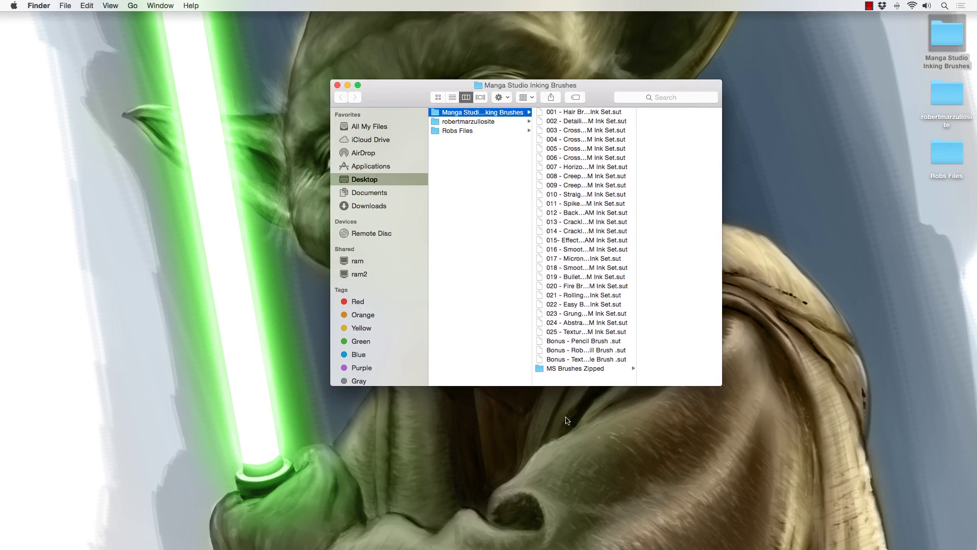
{"action": "mouse_move", "coordinate": [568, 539]}
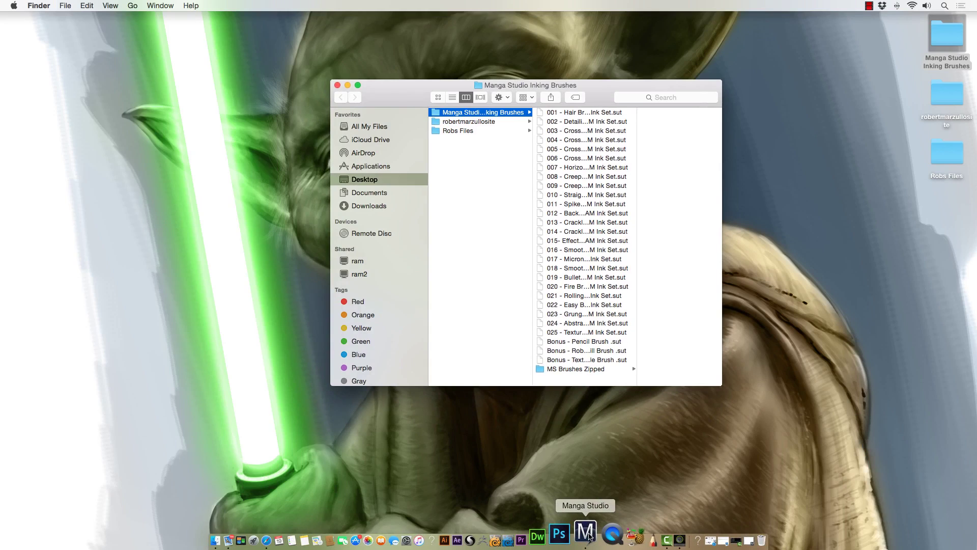
{"action": "left_click", "coordinate": [586, 532]}
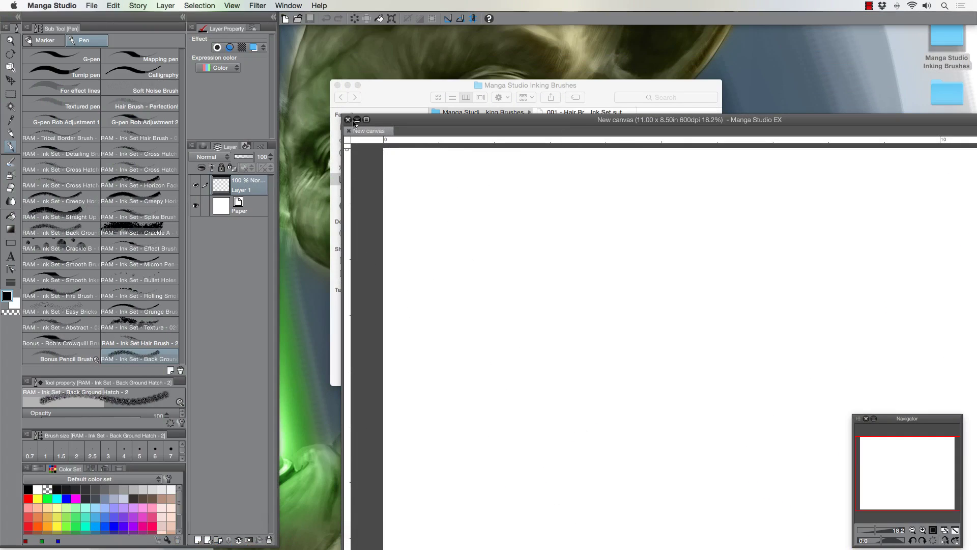
{"action": "left_click", "coordinate": [349, 120]}
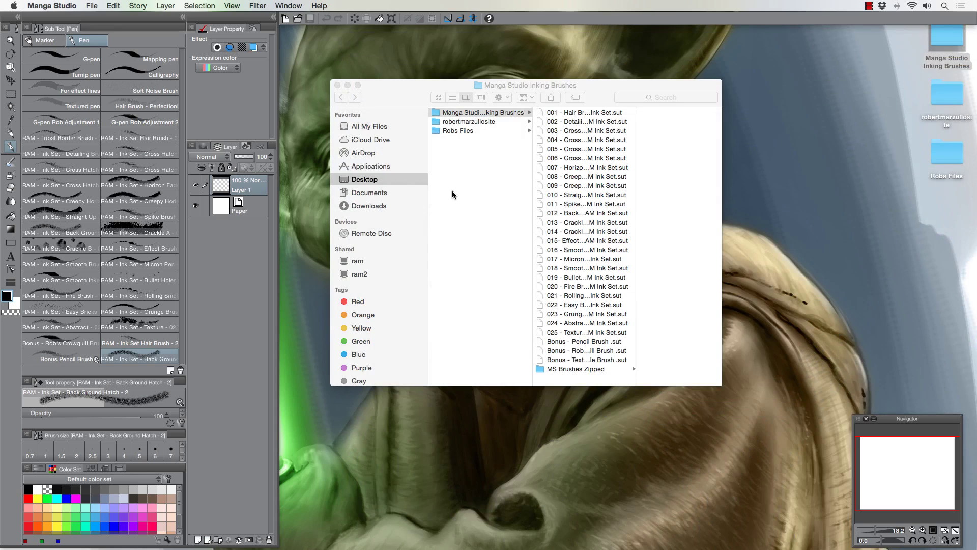
{"action": "scroll", "coordinate": [577, 371], "scroll_direction": "down", "scroll_amount": 1}
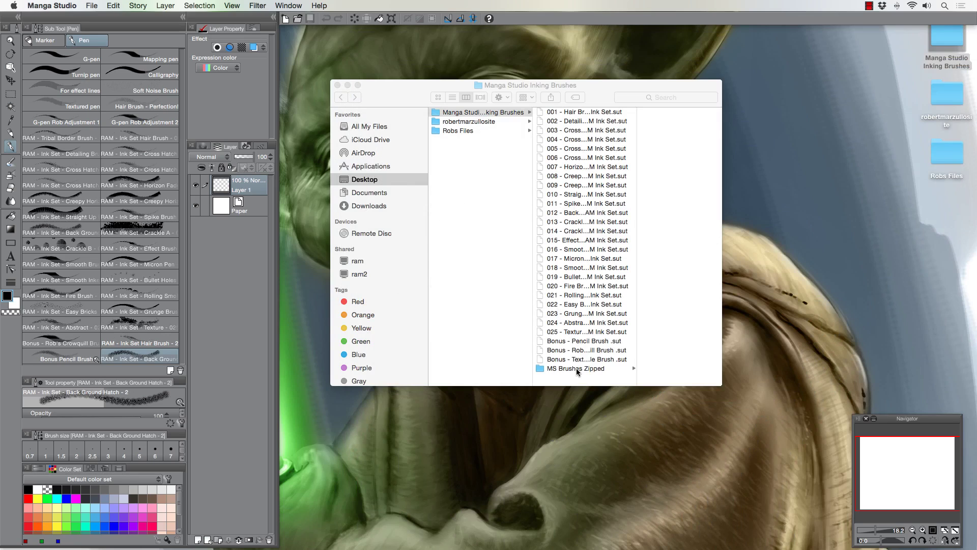
Step: Hide Manga Studio and extract MS_Brushes_Zipped.zip inside the MS Brushes Zipped folder
{"action": "key", "text": "super+h"}
{"action": "left_click", "coordinate": [576, 368]}
{"action": "left_click", "coordinate": [635, 371]}
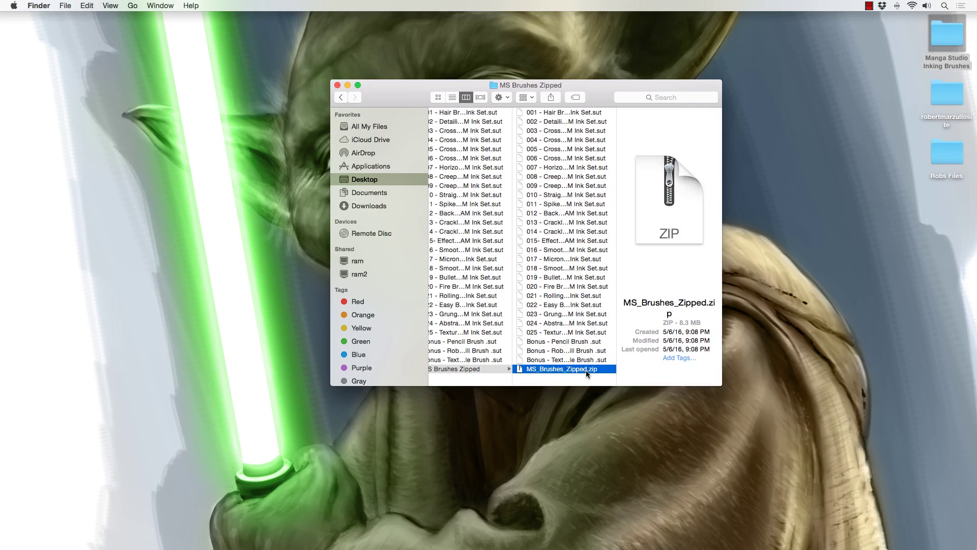
{"action": "scroll", "coordinate": [591, 372], "scroll_direction": "down", "scroll_amount": 1}
{"action": "scroll", "coordinate": [577, 370], "scroll_direction": "right", "scroll_amount": 1}
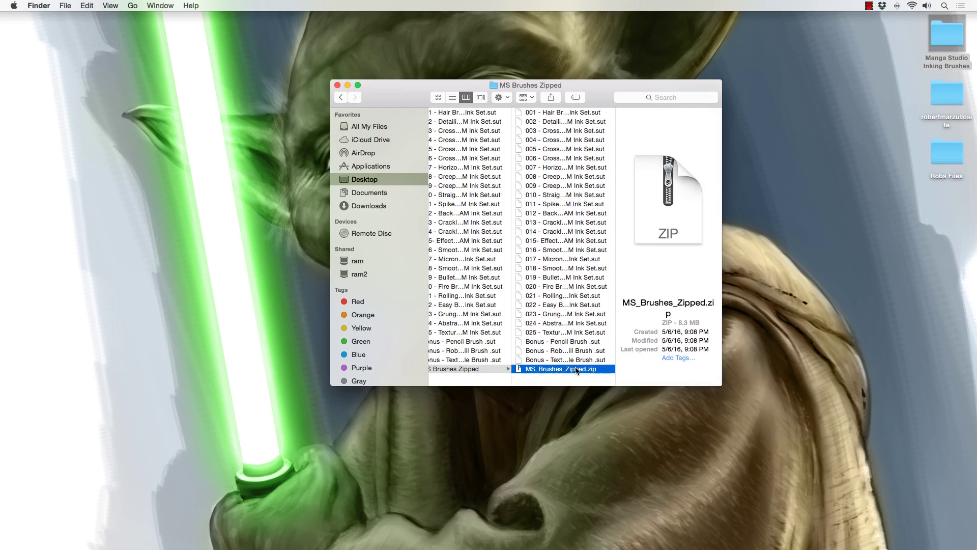
{"action": "double_click", "coordinate": [572, 370]}
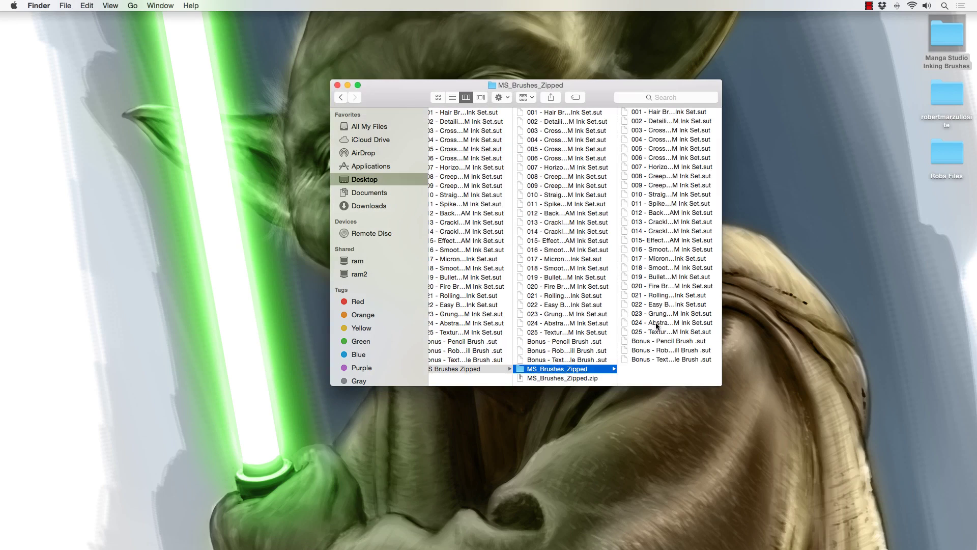
{"action": "scroll", "coordinate": [627, 258], "scroll_direction": "left", "scroll_amount": 1}
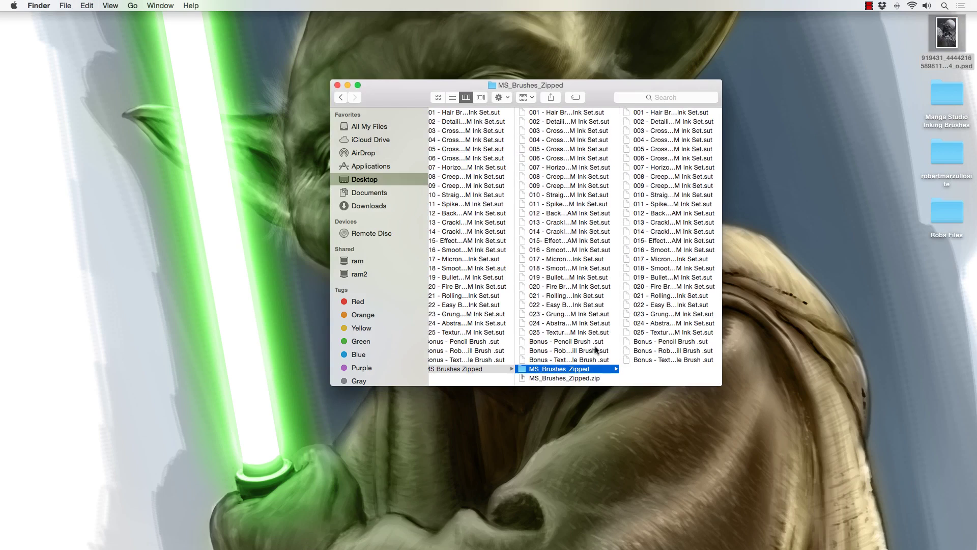
Step: Try drag-selecting the unzipped brush files, then clear the selection and minimize the canvas window
{"action": "left_click_drag", "start_coordinate": [671, 374], "coordinate": [649, 109]}
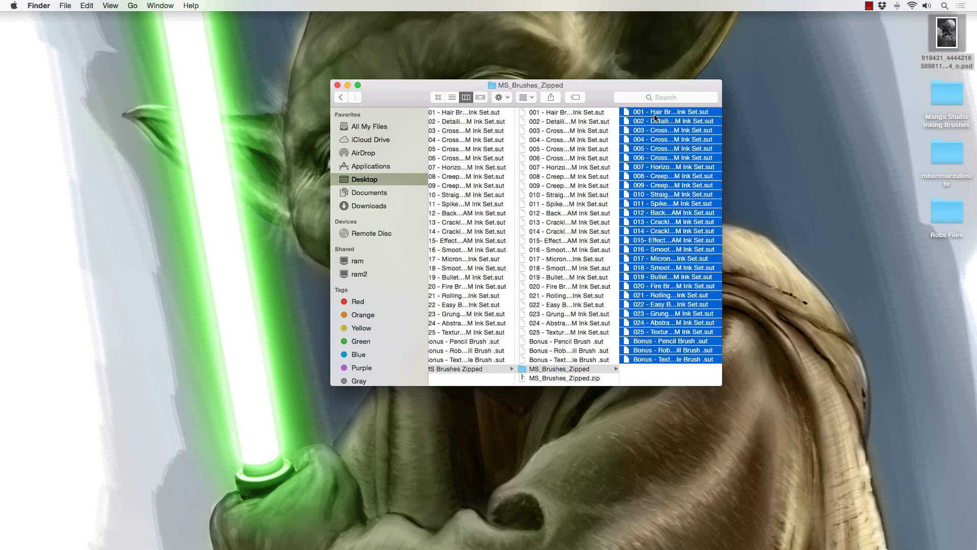
{"action": "left_click", "coordinate": [679, 374]}
{"action": "mouse_move", "coordinate": [685, 541]}
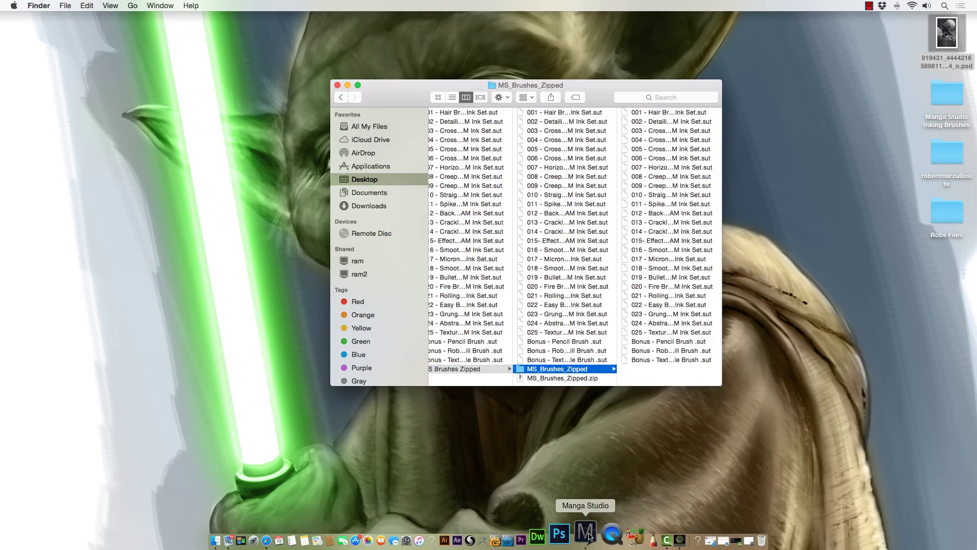
{"action": "left_click", "coordinate": [583, 532]}
{"action": "left_click", "coordinate": [357, 120]}
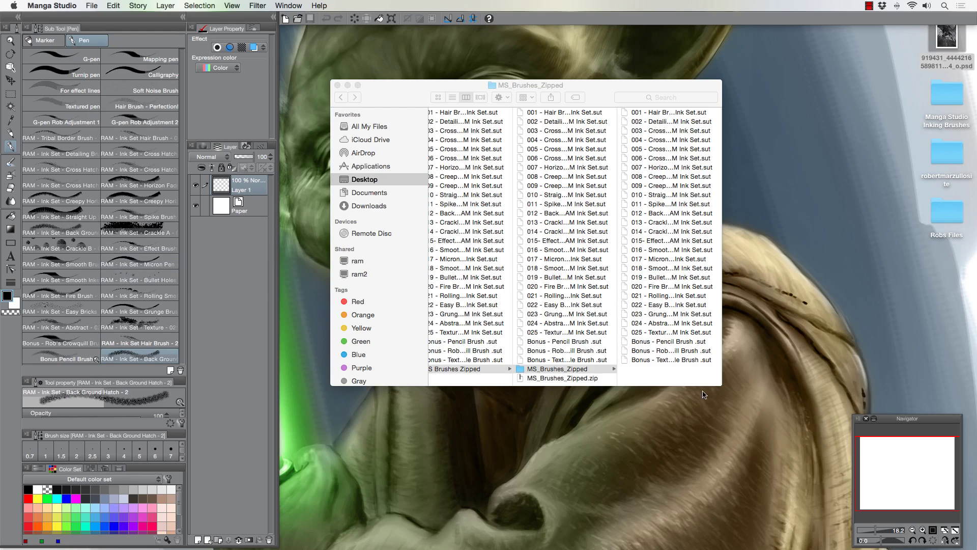
Step: Select all 28 unzipped .sut files with Cmd+A and bring Manga Studio's palettes forward
{"action": "left_click", "coordinate": [653, 359]}
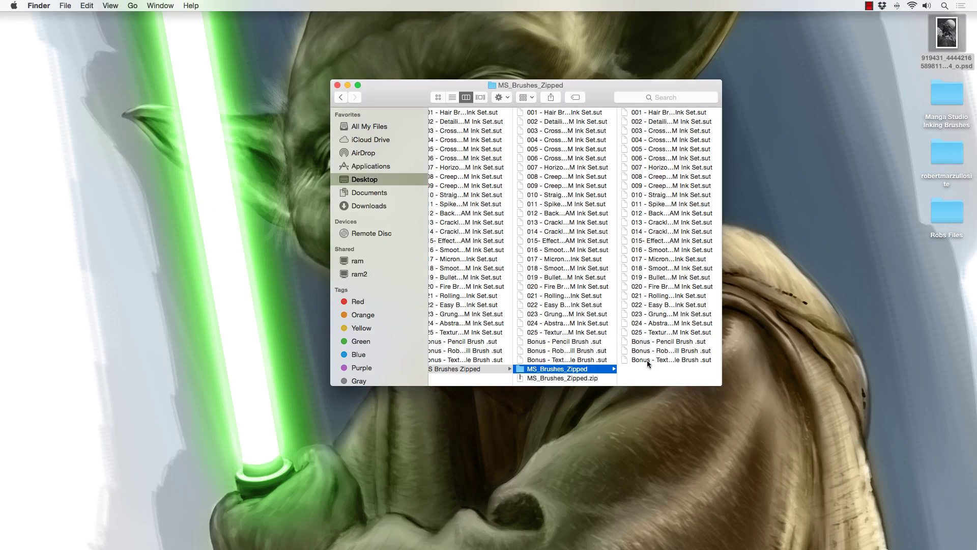
{"action": "left_click", "coordinate": [655, 357]}
{"action": "key", "text": "super+a"}
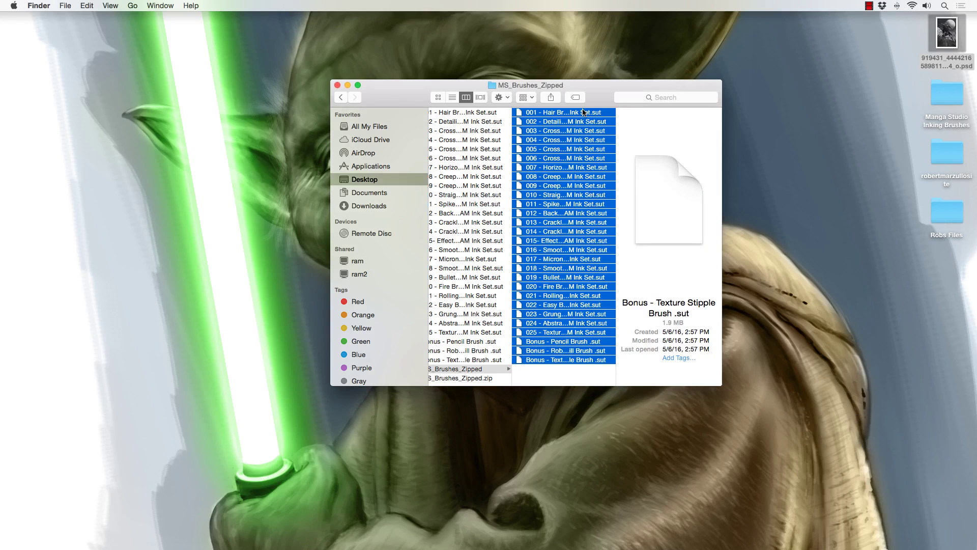
{"action": "mouse_move", "coordinate": [713, 540]}
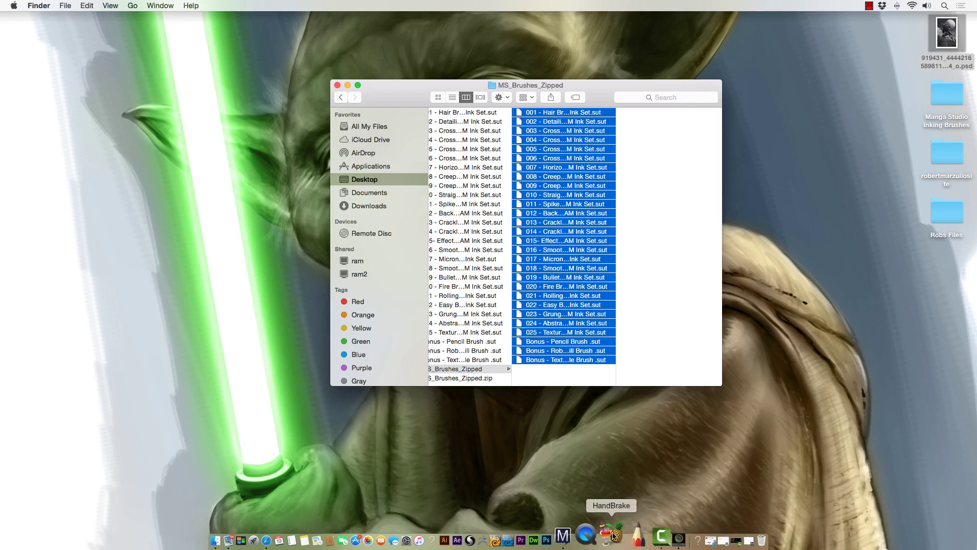
{"action": "left_click", "coordinate": [592, 532]}
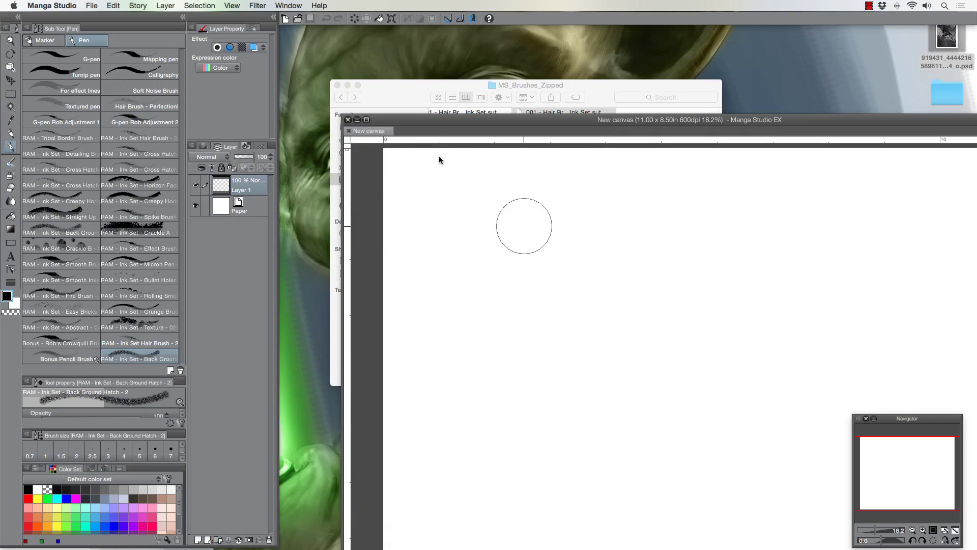
{"action": "key", "text": "super+m"}
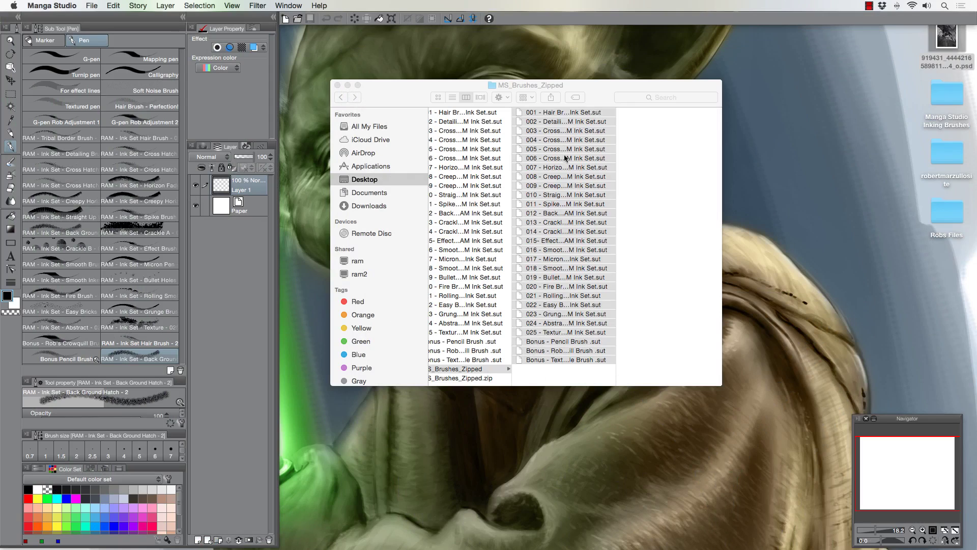
Step: Drag the 28 selected .sut files from Finder onto the Sub Tool [Pen] palette
{"action": "left_click_drag", "start_coordinate": [564, 138], "coordinate": [383, 236]}
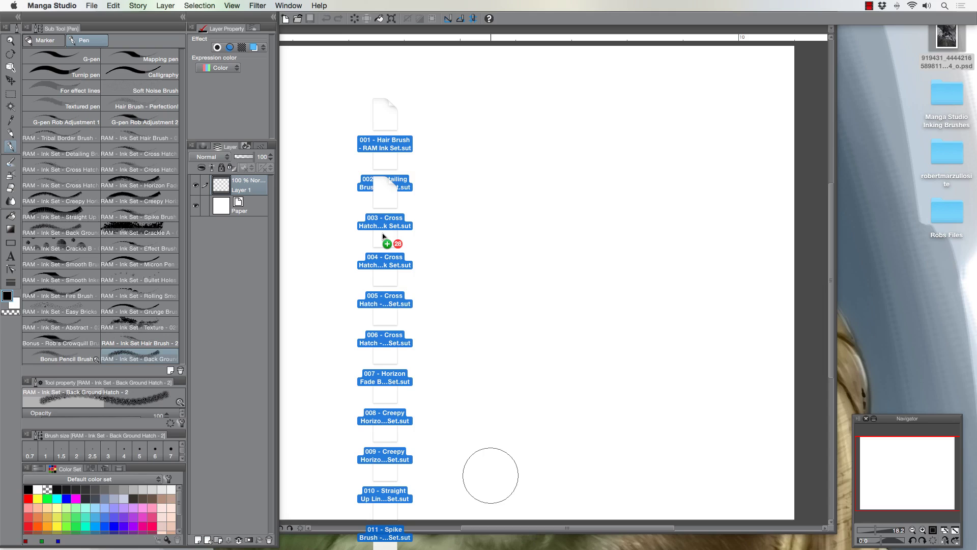
{"action": "mouse_move", "coordinate": [382, 236]}
{"action": "left_mouse_down"}
{"action": "mouse_move", "coordinate": [224, 267]}
{"action": "mouse_move", "coordinate": [170, 346]}
{"action": "mouse_move", "coordinate": [130, 305]}
{"action": "mouse_move", "coordinate": [128, 284]}
{"action": "left_mouse_up"}
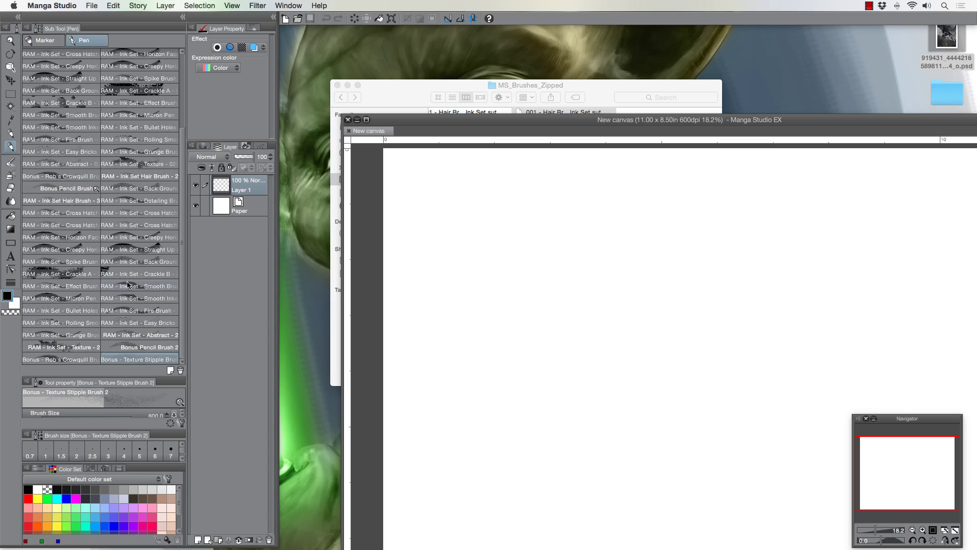
Step: Try Import sub tool... from the Sub Tool palette menu, then minimize the canvas window
{"action": "scroll", "coordinate": [127, 285], "scroll_direction": "up", "scroll_amount": 4}
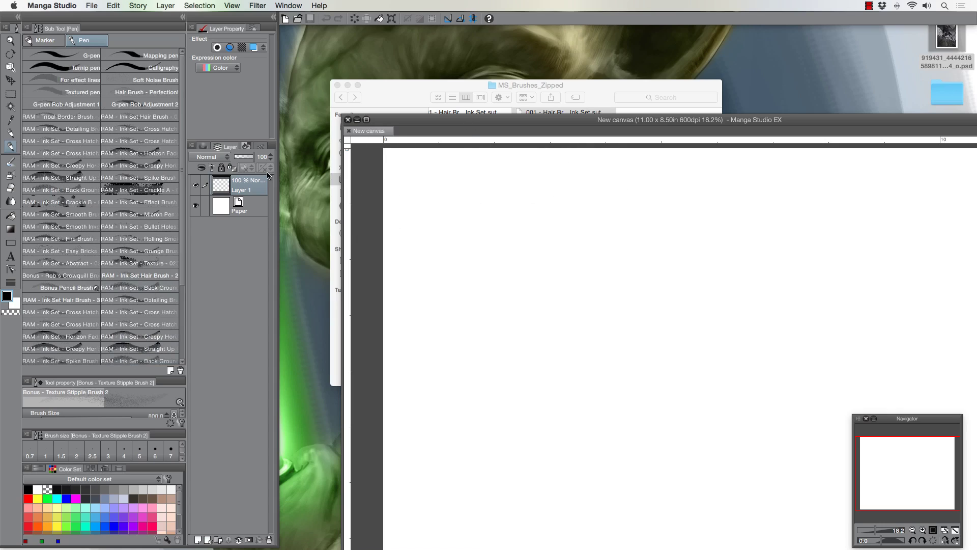
{"action": "left_click", "coordinate": [28, 29]}
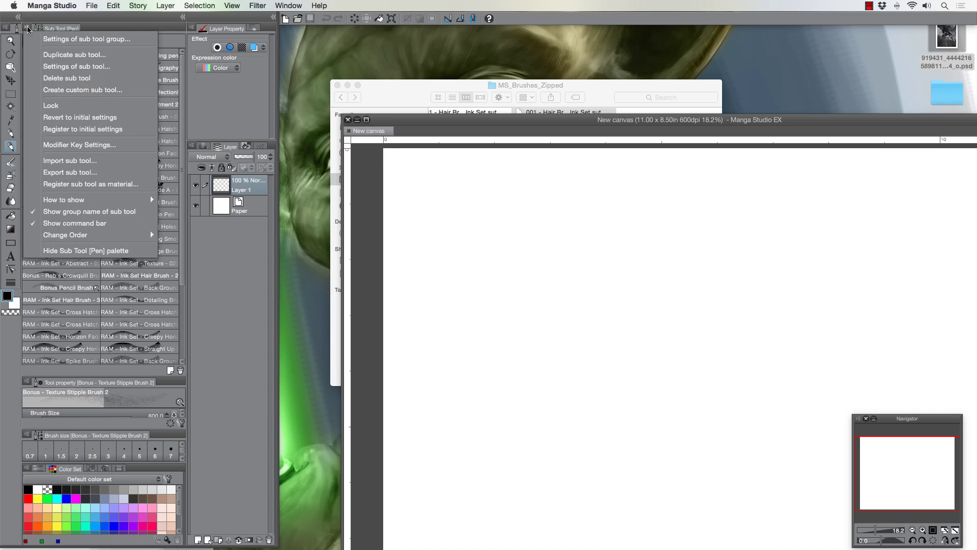
{"action": "left_click", "coordinate": [77, 161]}
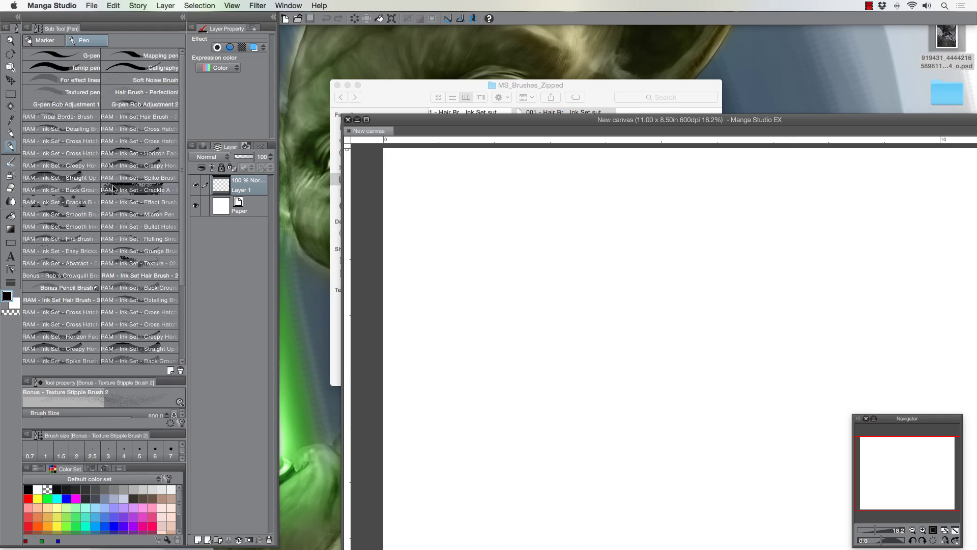
{"action": "left_click", "coordinate": [357, 120]}
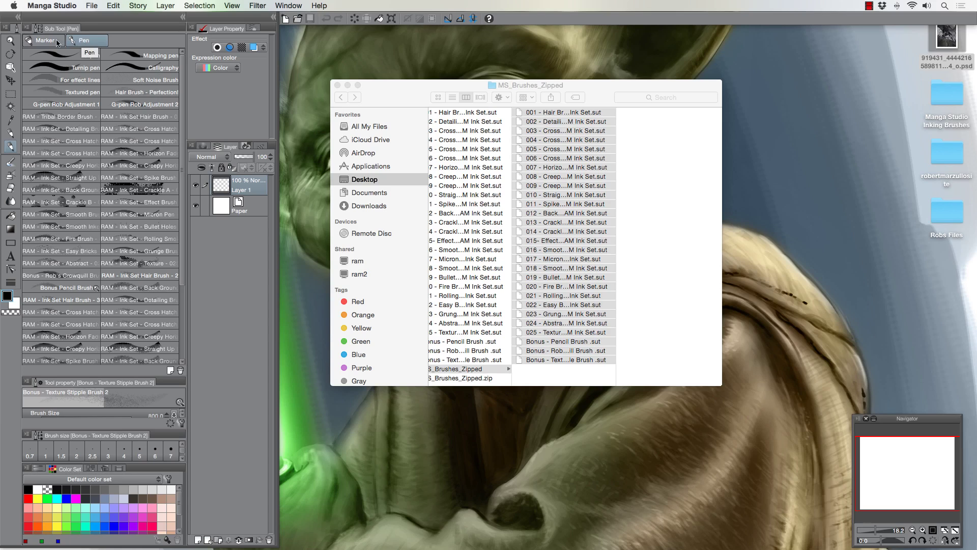
Step: Select the Pencil tool and switch from the Pastel tab back to the Pencil brushes
{"action": "left_click", "coordinate": [10, 137]}
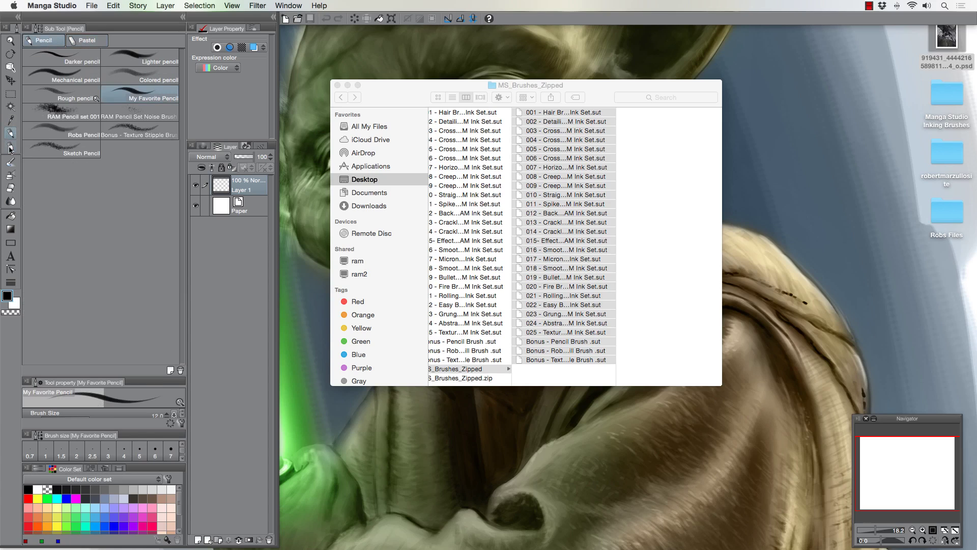
{"action": "left_click", "coordinate": [87, 41]}
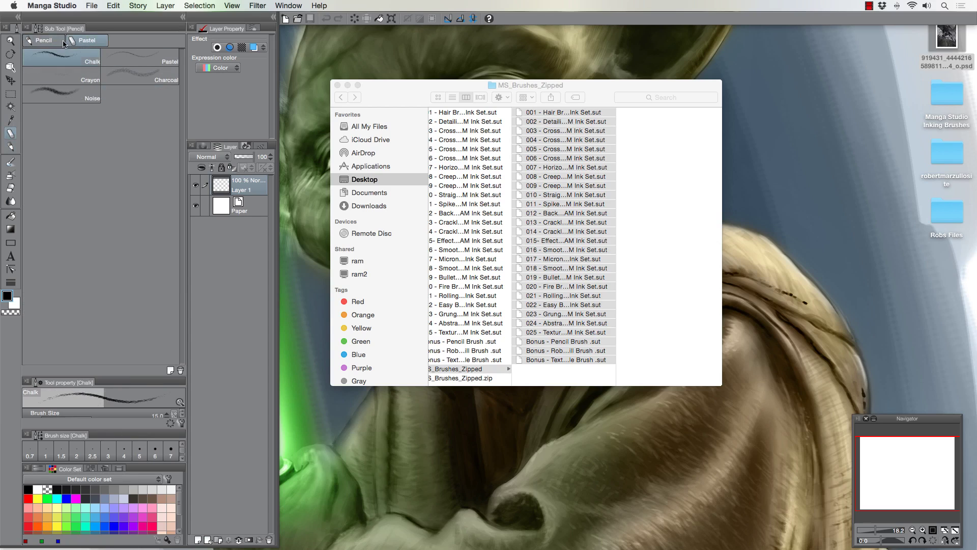
{"action": "left_click", "coordinate": [42, 40]}
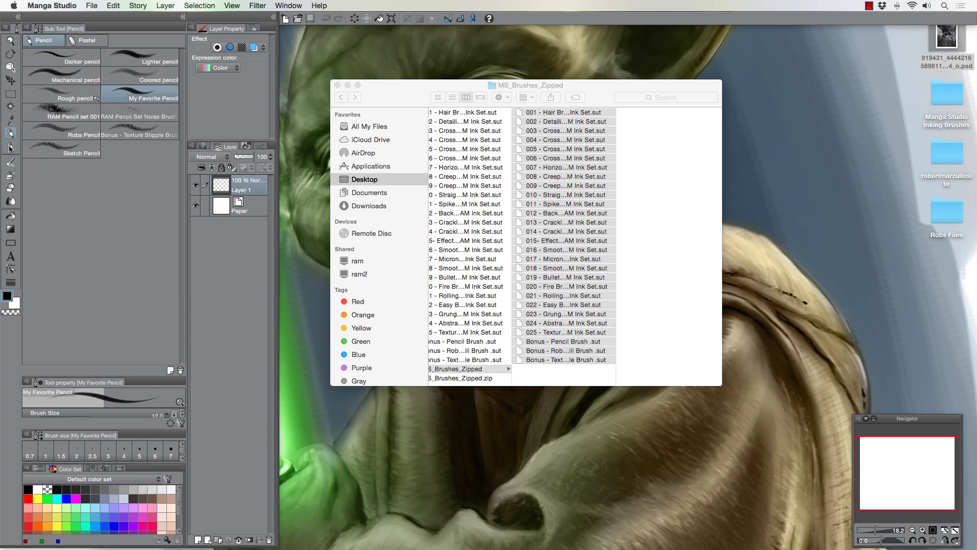
Step: Return to the Pen tool's brushes and close the MS_Brushes_Zipped Finder window over the Yoda canvas
{"action": "left_click", "coordinate": [10, 148]}
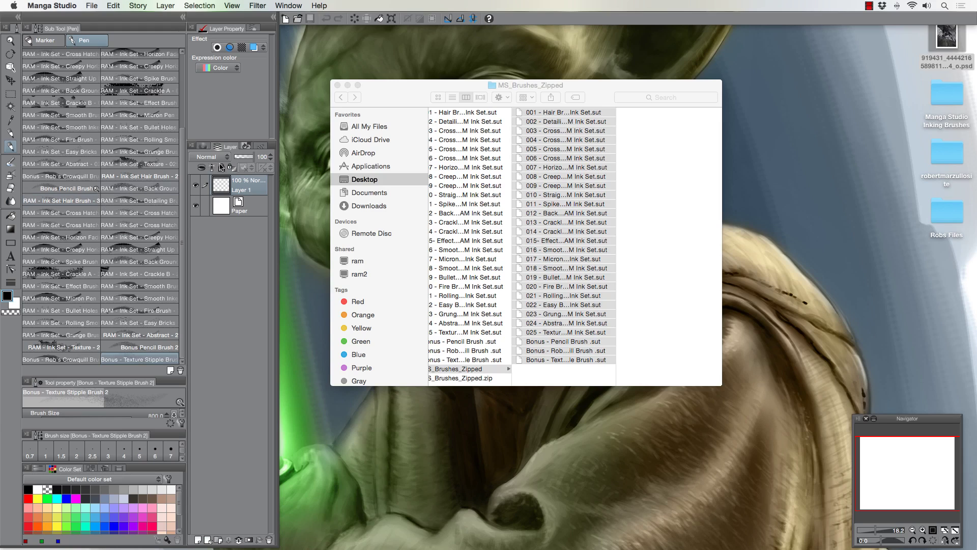
{"action": "left_click", "coordinate": [336, 86]}
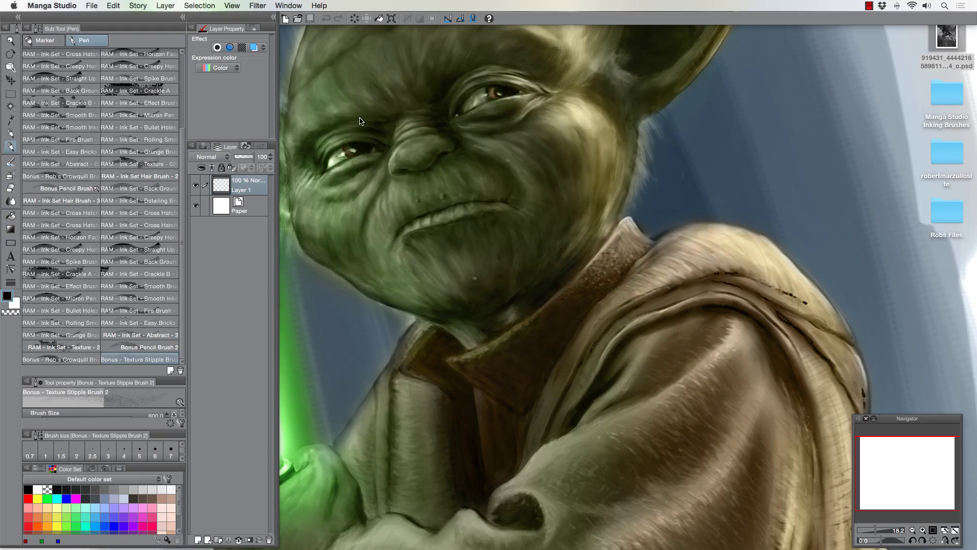